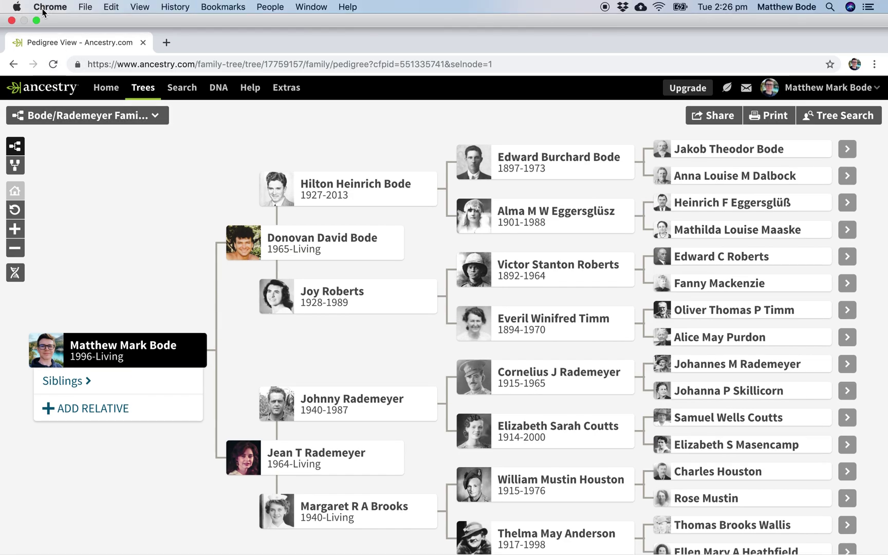
Take the browser out of full screen and bring up the surname table in Excel, looking through its generation rows
{"action": "left_click", "coordinate": [36, 20]}
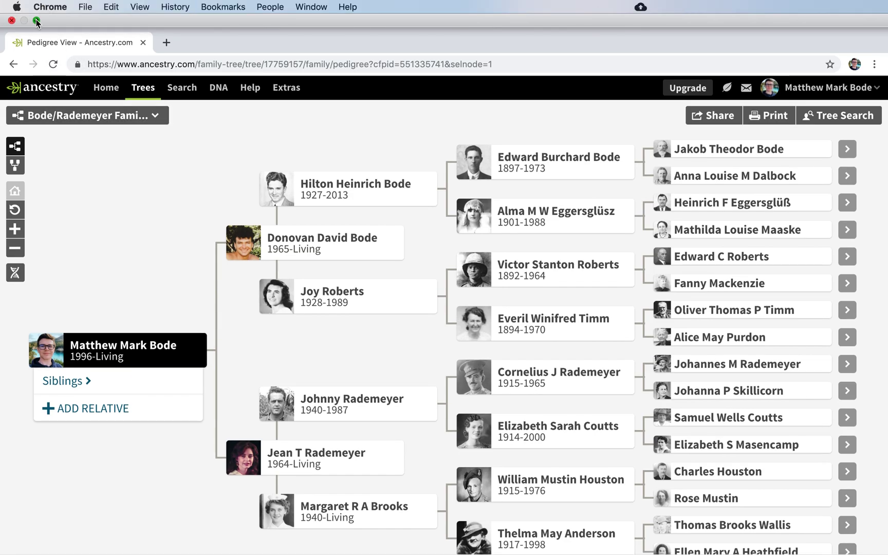
{"action": "left_click", "coordinate": [665, 533]}
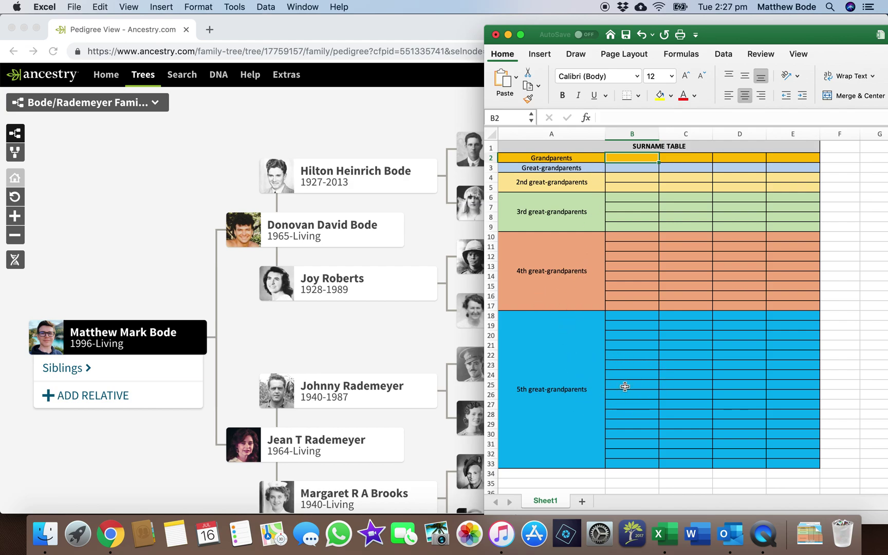
{"action": "scroll", "coordinate": [624, 386], "scroll_direction": "down", "scroll_amount": 6}
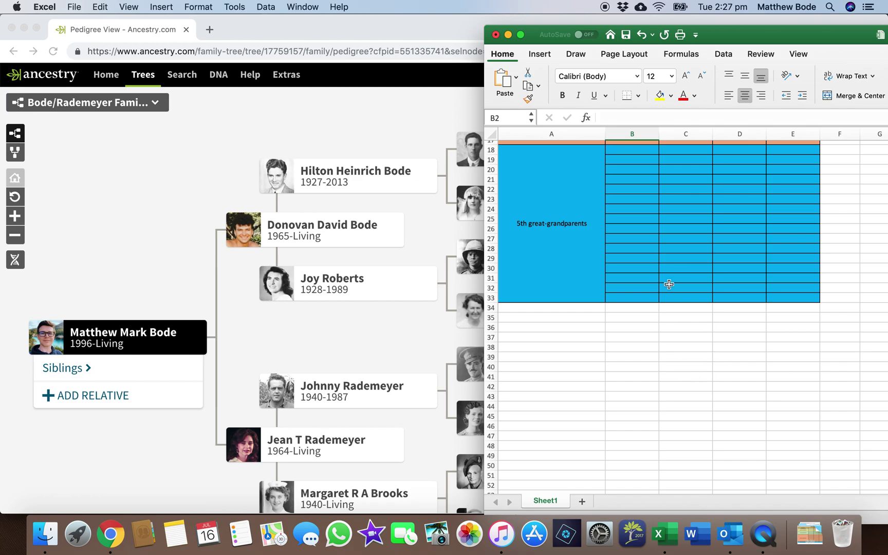
{"action": "scroll", "coordinate": [668, 284], "scroll_direction": "up", "scroll_amount": 6}
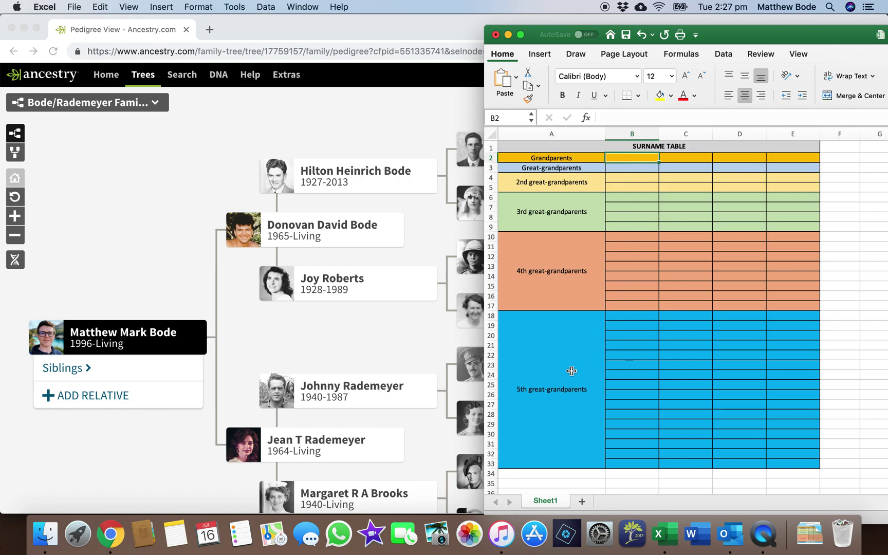
Consult the pedigree in Chrome and enter the four grandparents' surnames in Excel's Grandparents row, cells B2 to E2
{"action": "left_click", "coordinate": [415, 141]}
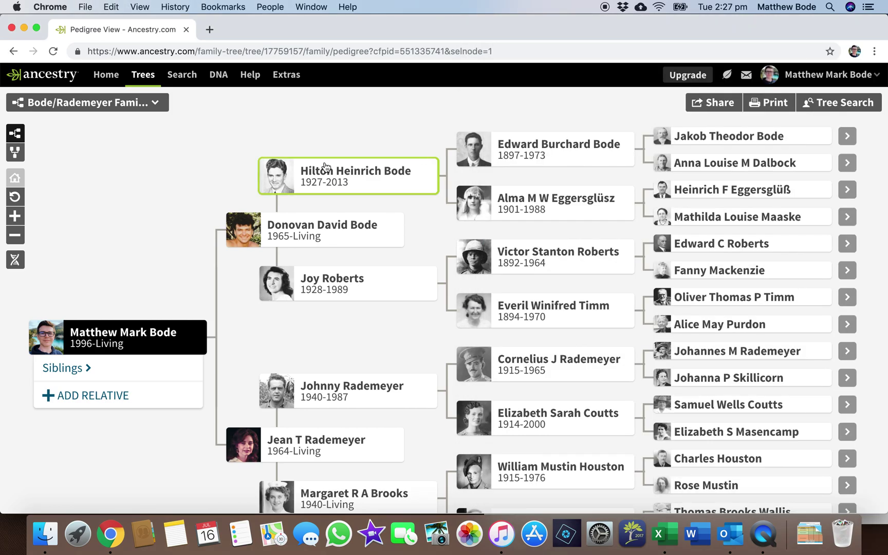
{"action": "left_click", "coordinate": [362, 165]}
{"action": "left_click", "coordinate": [23, 239]}
{"action": "left_click_drag", "start_coordinate": [115, 238], "coordinate": [105, 229]}
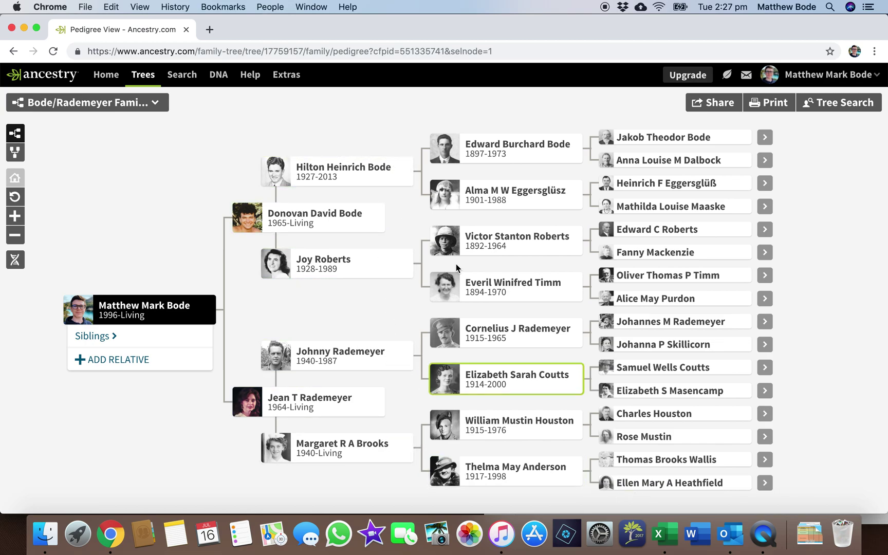
{"action": "left_click", "coordinate": [665, 535]}
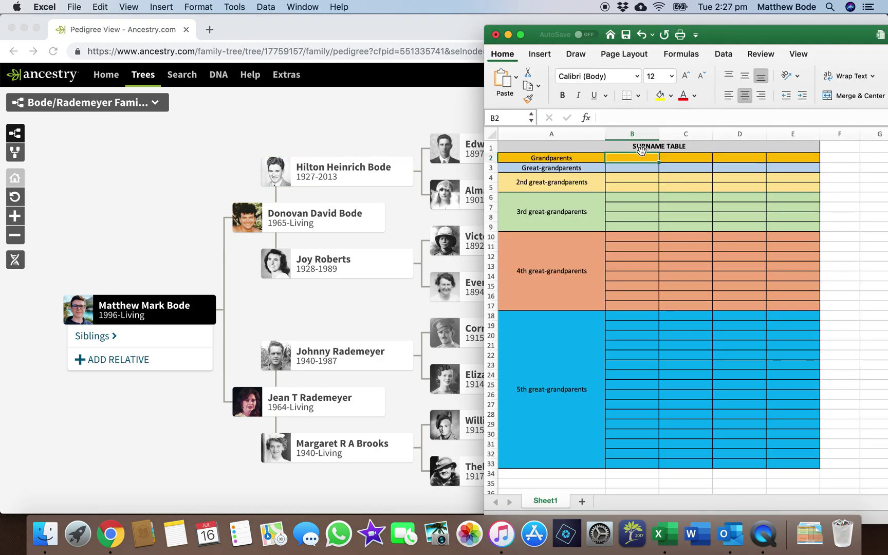
{"action": "type", "text": "Bode"}
{"action": "key", "text": "Tab"}
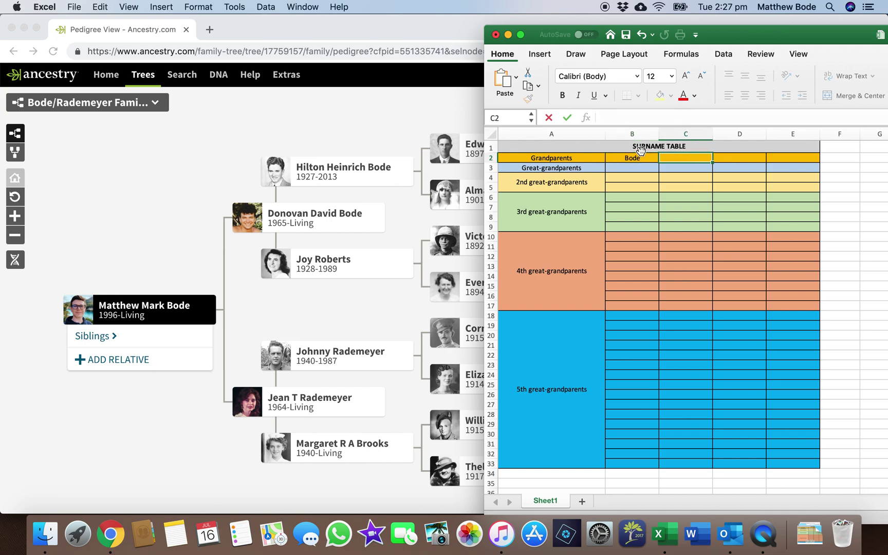
{"action": "type", "text": "Roberts"}
{"action": "key", "text": "Tab"}
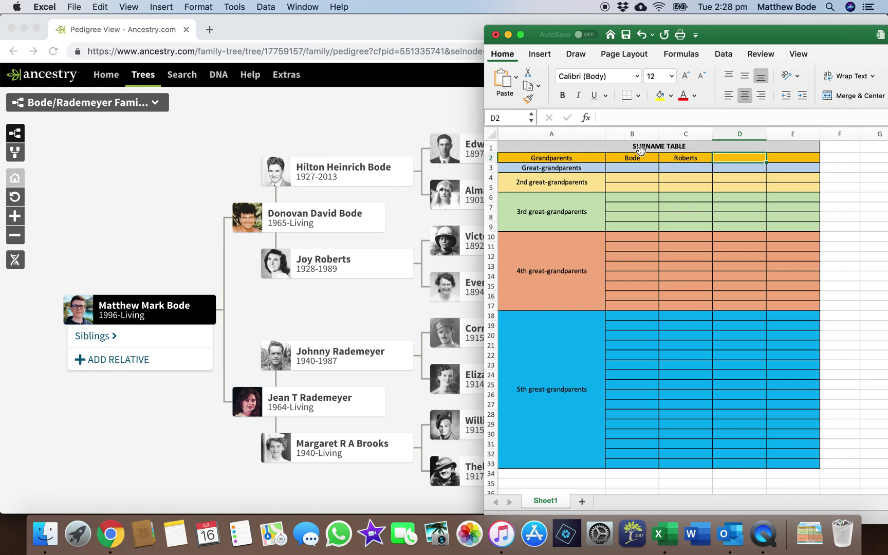
{"action": "type", "text": "Rademeyer"}
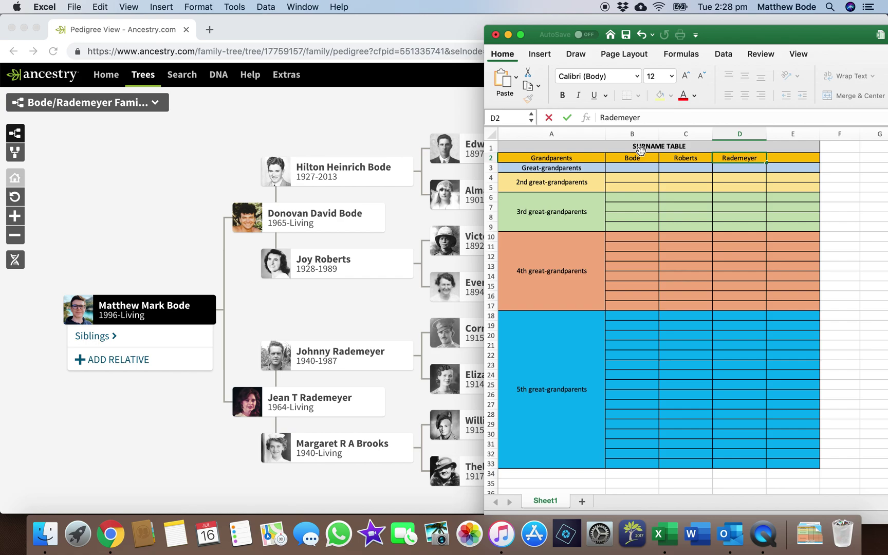
{"action": "key", "text": "Tab"}
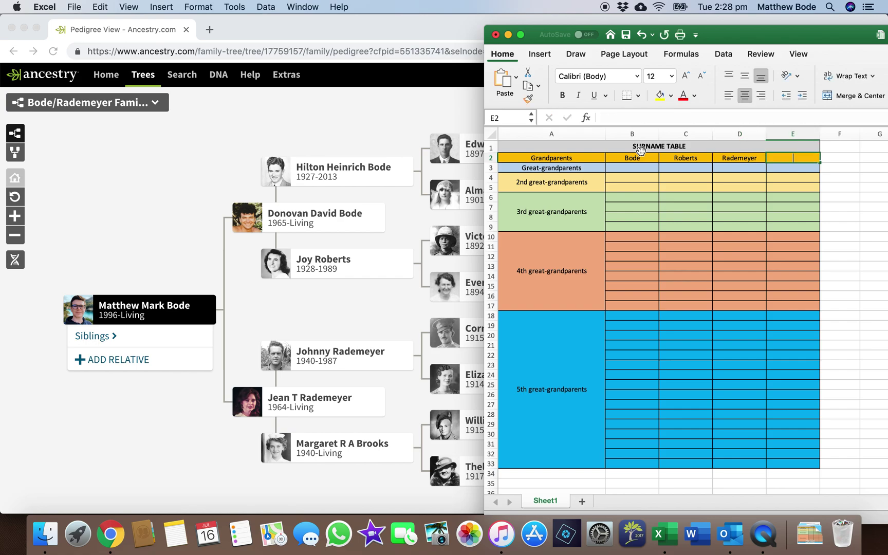
{"action": "type", "text": "Brooks"}
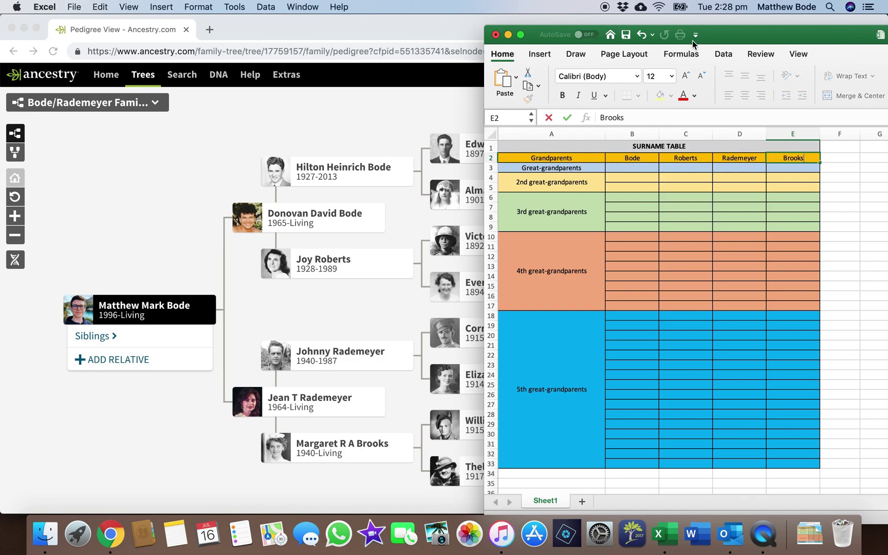
Arrange the Chrome pedigree and the Excel window so the great-grandparents' names are readable beside the surname table
{"action": "left_click", "coordinate": [366, 129]}
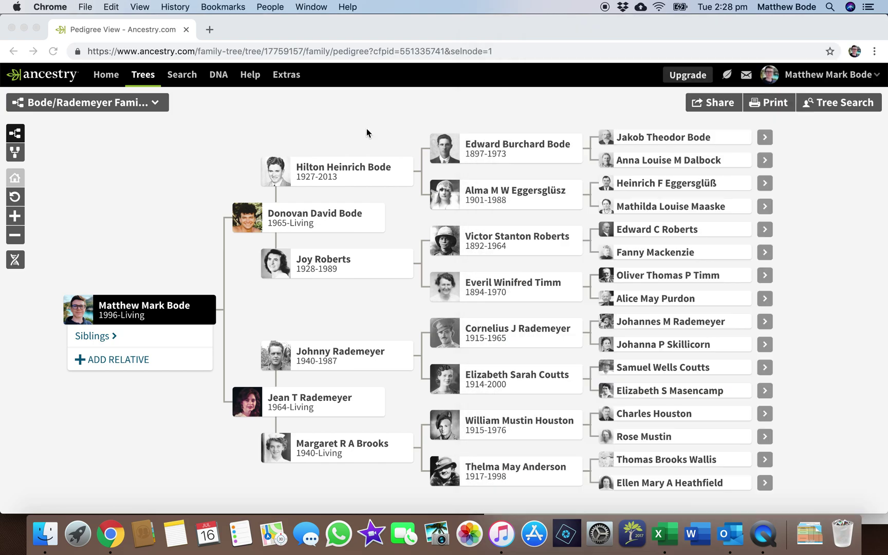
{"action": "left_click_drag", "start_coordinate": [378, 131], "coordinate": [266, 135]}
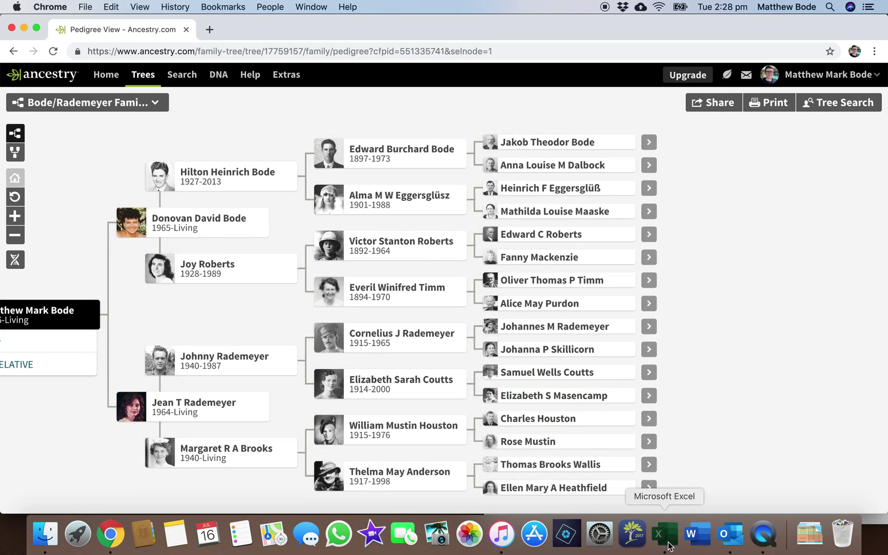
{"action": "left_click", "coordinate": [668, 543]}
{"action": "left_click_drag", "start_coordinate": [730, 39], "coordinate": [730, 39]}
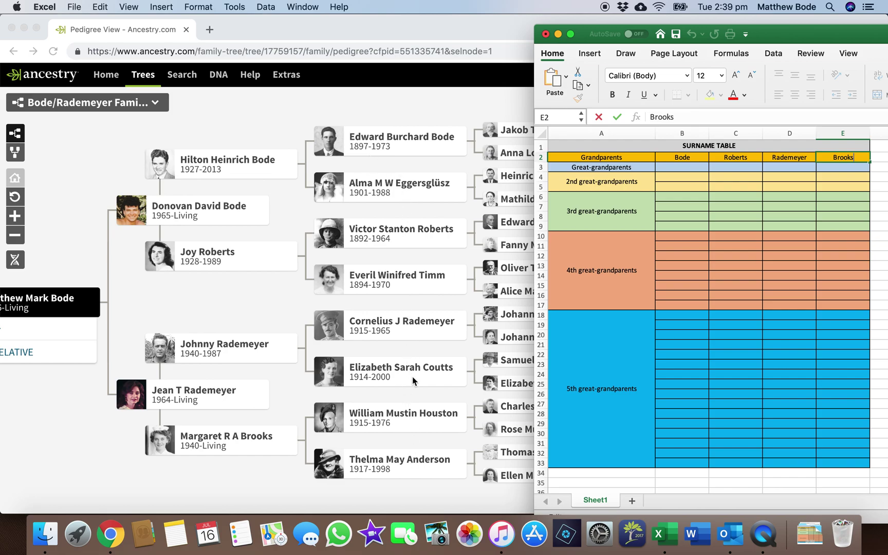
Enter the two paternal-side great-grandmothers' surnames in B3 and C3 of the Great-grandparents row
{"action": "double_click", "coordinate": [673, 167]}
{"action": "type", "text": "E"}
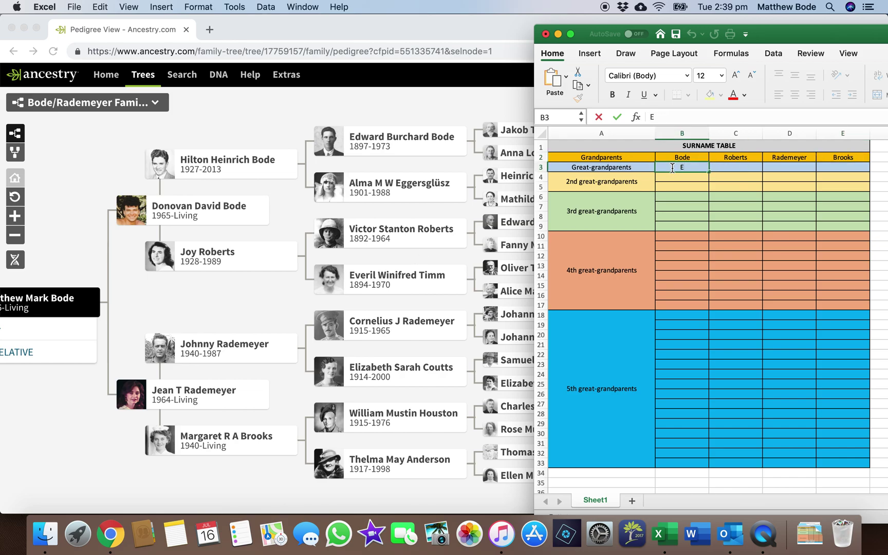
{"action": "type", "text": "ggersglusz"}
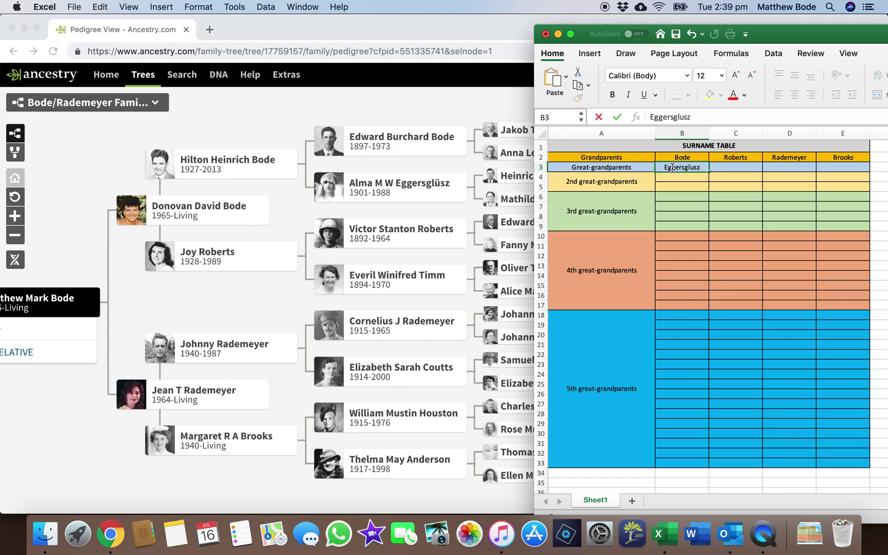
{"action": "left_click", "coordinate": [734, 167]}
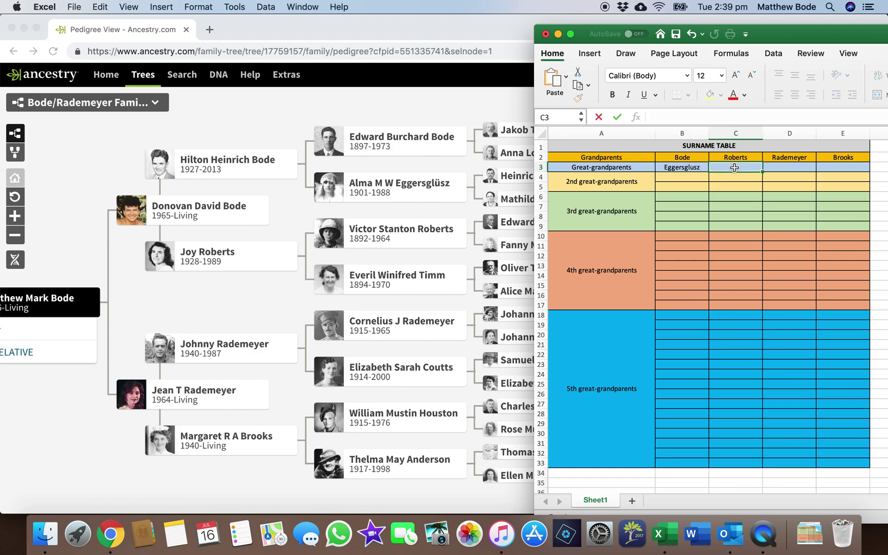
{"action": "type", "text": "Timm"}
{"action": "key", "text": "Tab"}
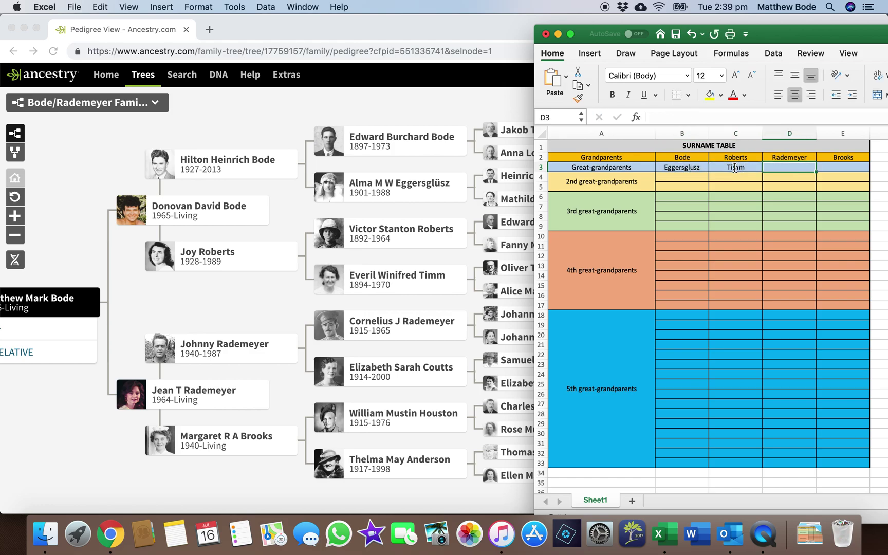
Enter the two maternal-side great-grandmothers' surnames in D3 and E3 of the Great-grandparents row
{"action": "type", "text": "Coutts"}
{"action": "key", "text": "Tab"}
{"action": "type", "text": "Aderso"}
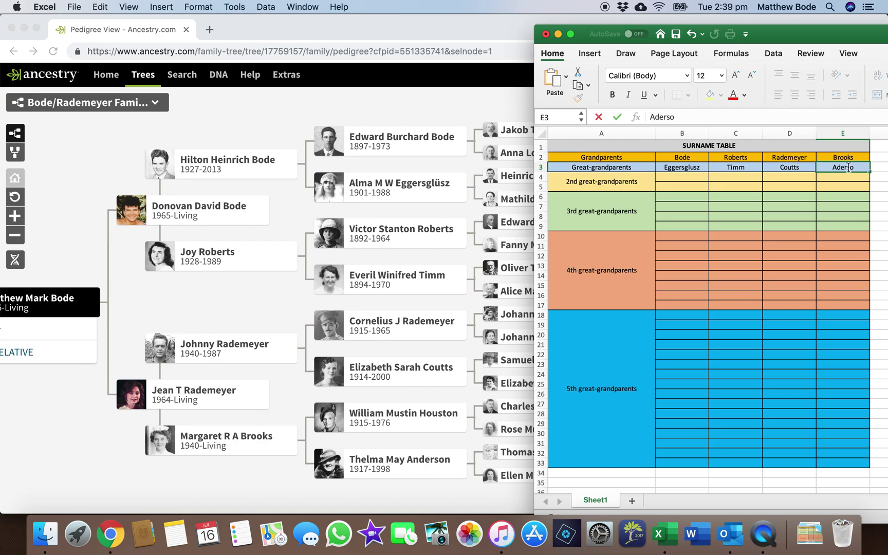
{"action": "key", "text": "BackSpace"}
{"action": "key", "text": "BackSpace"}
{"action": "key", "text": "BackSpace"}
{"action": "key", "text": "BackSpace"}
{"action": "key", "text": "BackSpace"}
{"action": "type", "text": "nderson"}
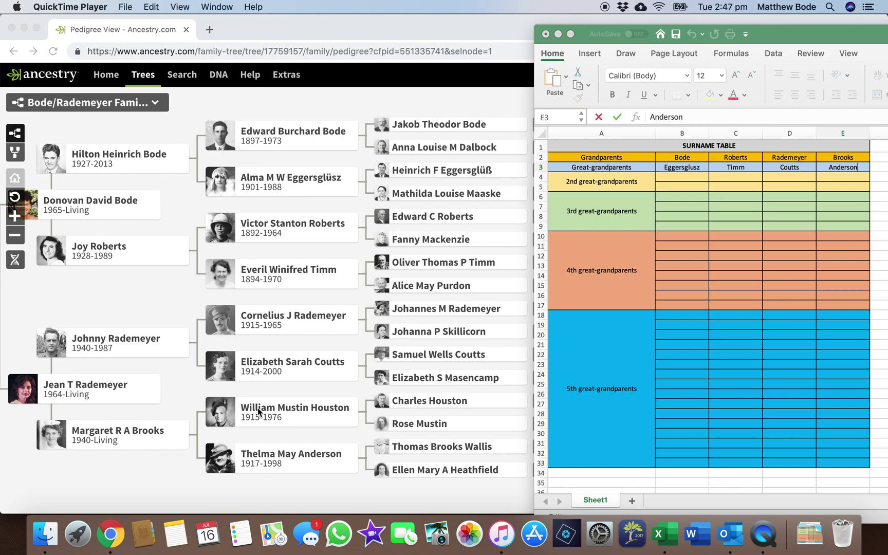
Append the surname of each woman's father from the pedigree, in parentheses, to the surnames in E2 and E3
{"action": "left_click", "coordinate": [857, 158]}
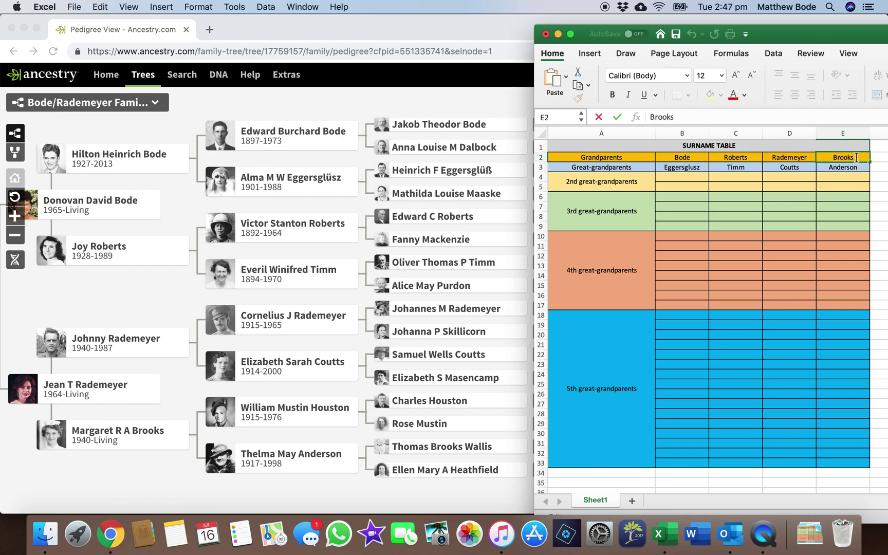
{"action": "type", "text": "(Houston)"}
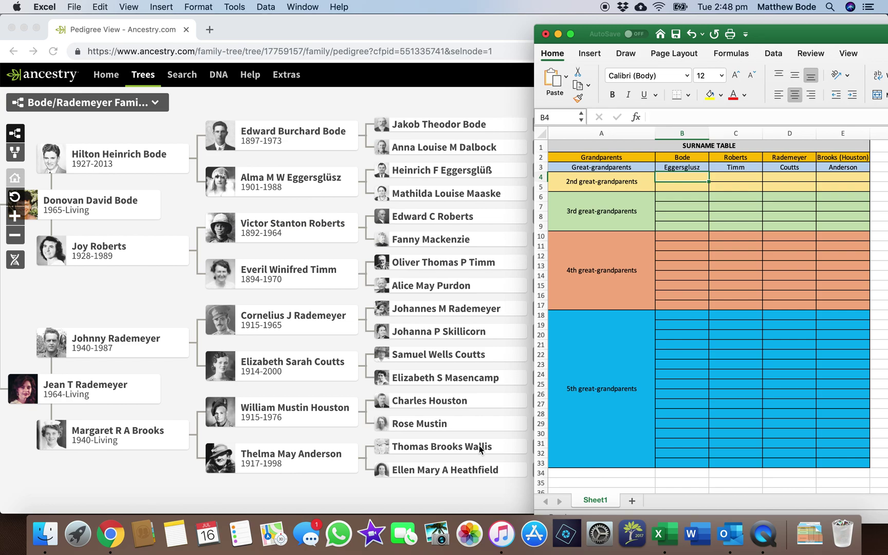
{"action": "double_click", "coordinate": [858, 167]}
{"action": "type", "text": "(Wallis)"}
Enter the paternal grandfather's line of 2nd great-grandmothers' surnames in B4 and B5
{"action": "left_click", "coordinate": [674, 135]}
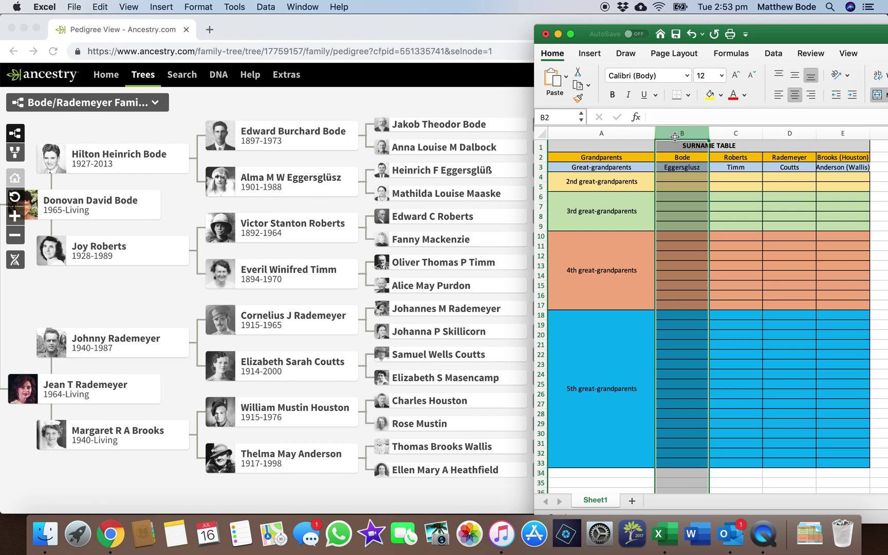
{"action": "left_click", "coordinate": [683, 178]}
{"action": "type", "text": "Dal"}
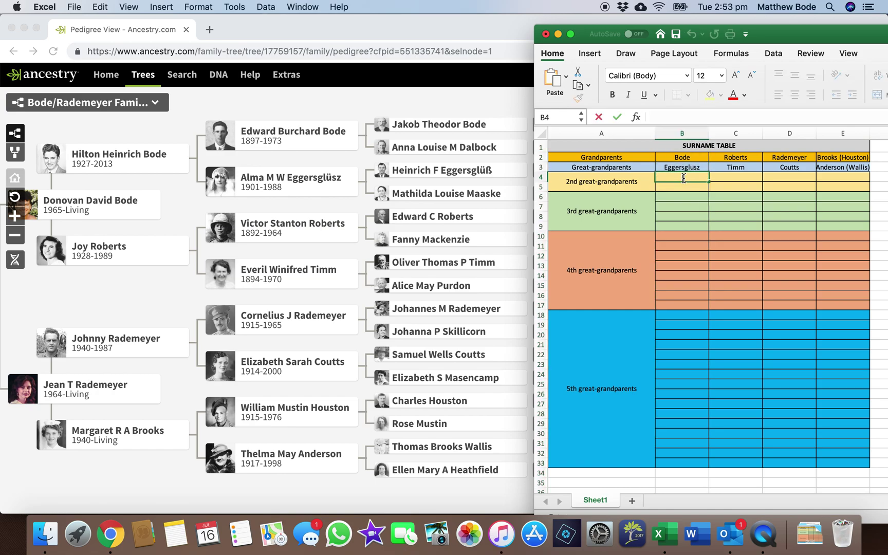
{"action": "type", "text": "bock"}
{"action": "key", "text": "Return"}
{"action": "type", "text": "Maaske"}
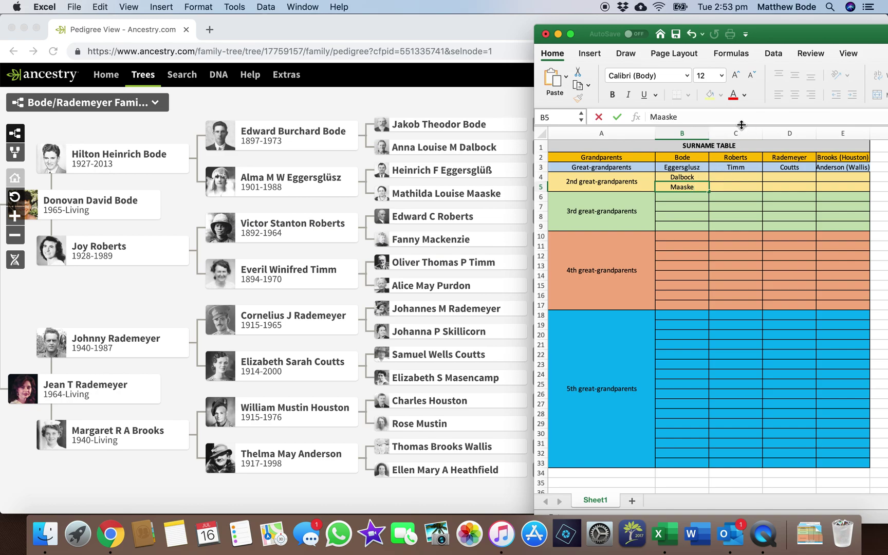
Enter the paternal grandmother's line of 2nd great-grandmothers' surnames in C4 and C5
{"action": "left_click", "coordinate": [741, 127]}
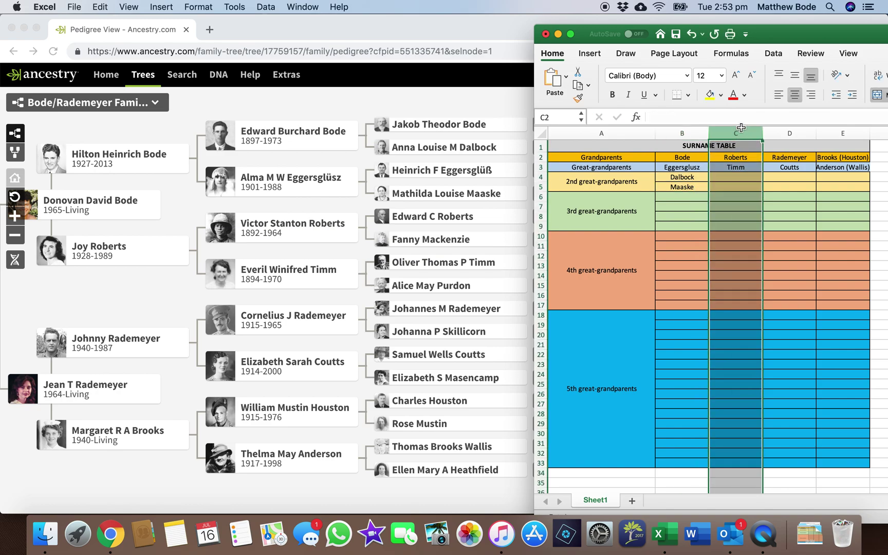
{"action": "double_click", "coordinate": [734, 177]}
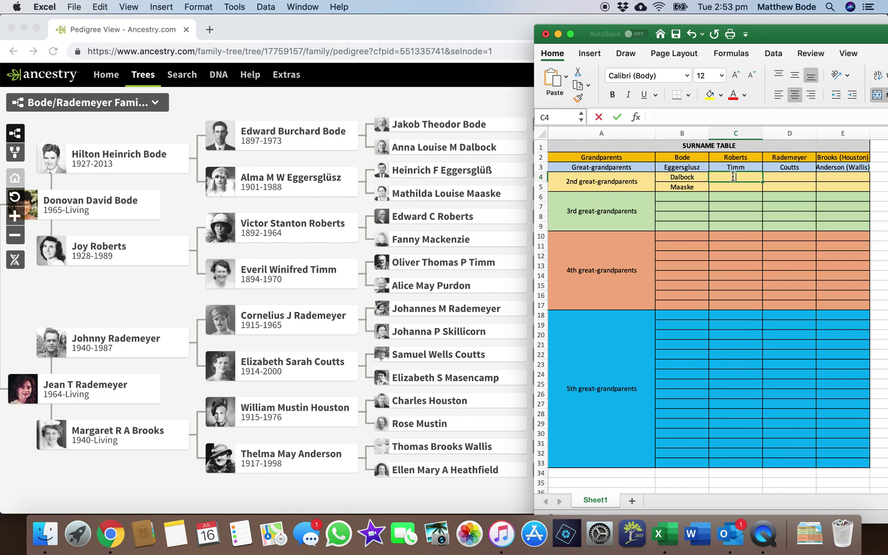
{"action": "type", "text": "Mackenzie"}
{"action": "key", "text": "Return"}
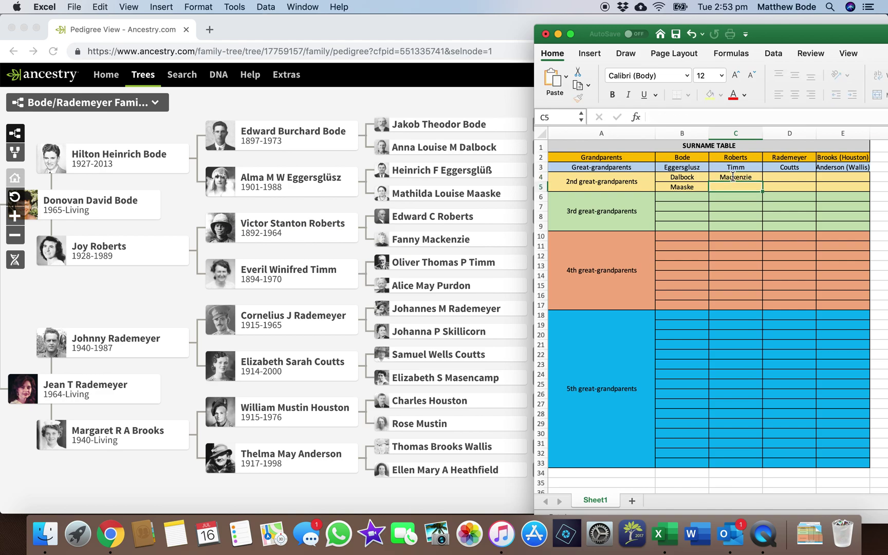
{"action": "type", "text": "Purdon"}
{"action": "key", "text": "Return"}
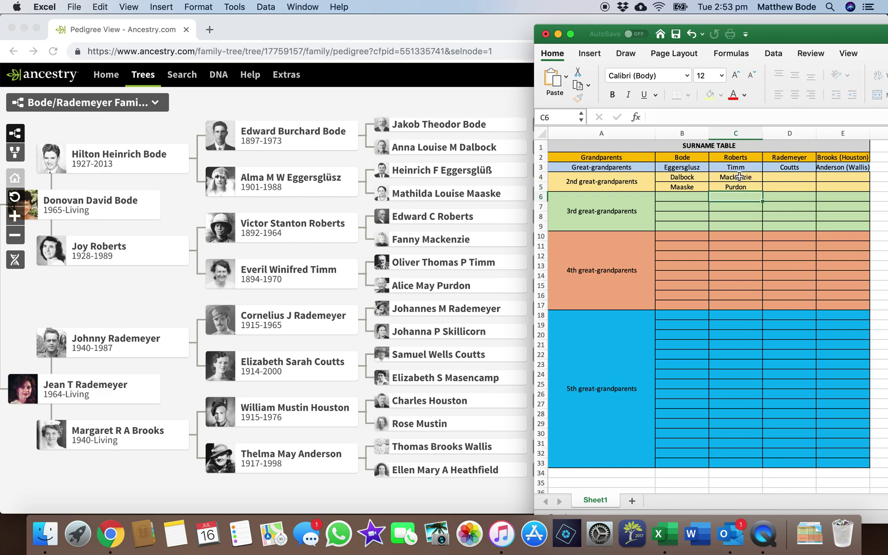
Enter the maternal grandfather's line of 2nd great-grandmothers' surnames in D4 and D5
{"action": "left_click", "coordinate": [768, 133]}
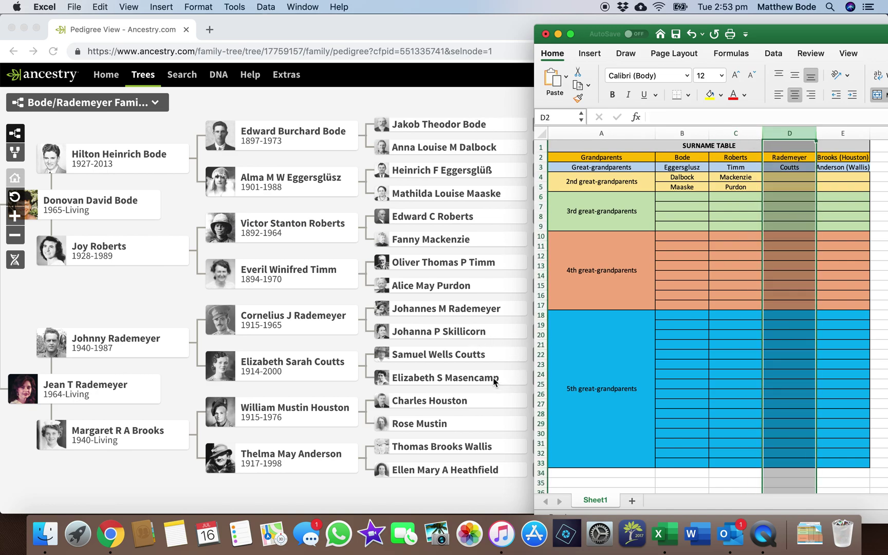
{"action": "left_click", "coordinate": [790, 179]}
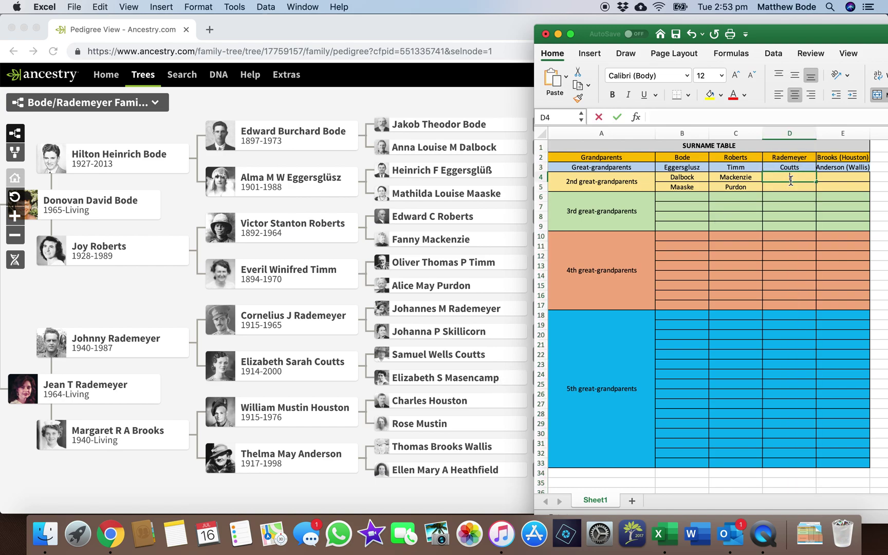
{"action": "type", "text": "Skillicorn"}
{"action": "key", "text": "Return"}
{"action": "type", "text": "Masencamp"}
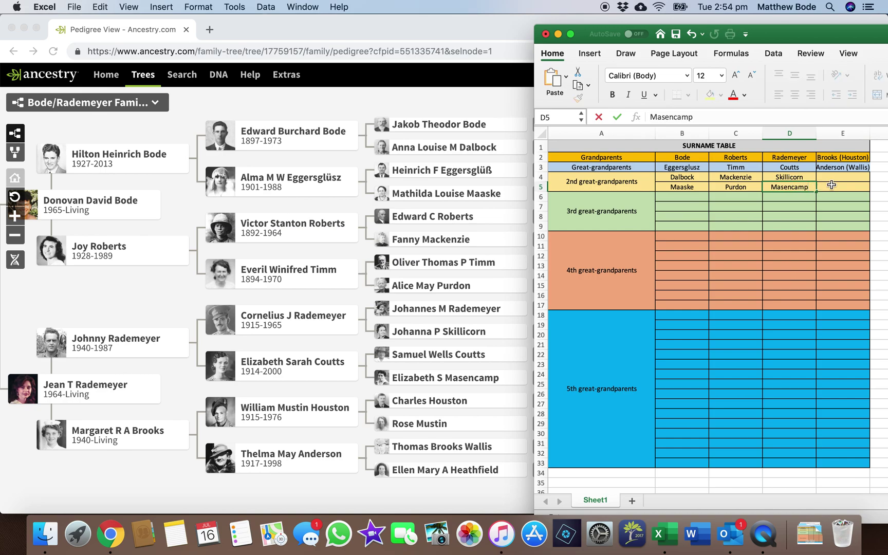
Enter the maternal grandmother's line of 2nd great-grandmothers' surnames in E4 and E5
{"action": "left_click", "coordinate": [843, 134]}
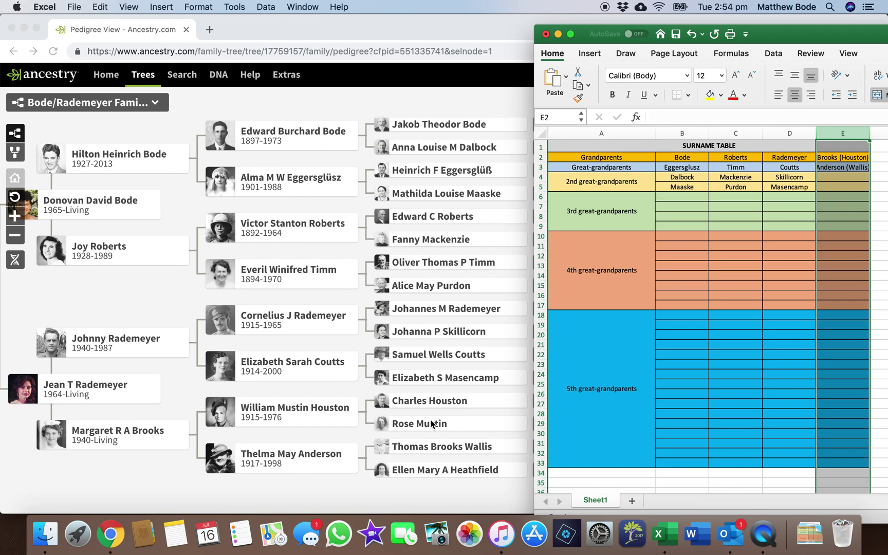
{"action": "left_click", "coordinate": [844, 176]}
{"action": "type", "text": "Mustin"}
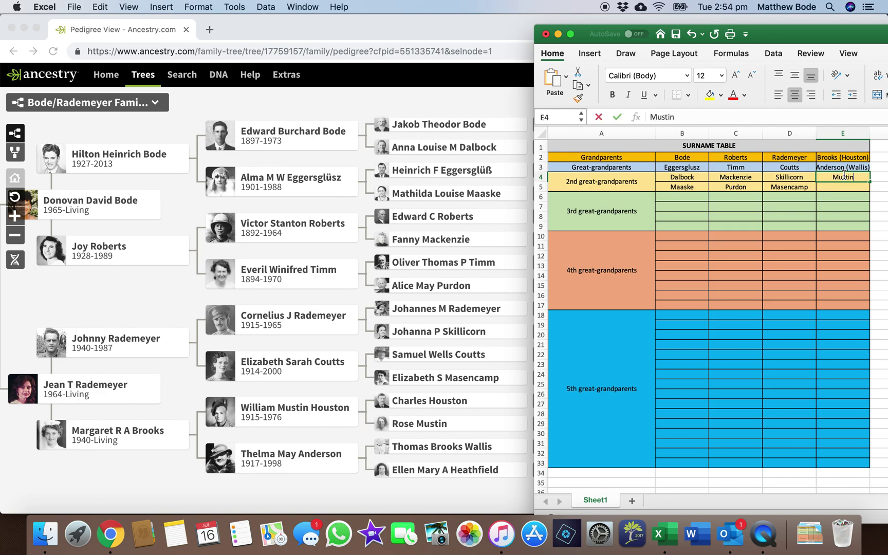
{"action": "key", "text": "Return"}
{"action": "type", "text": "Heathfield"}
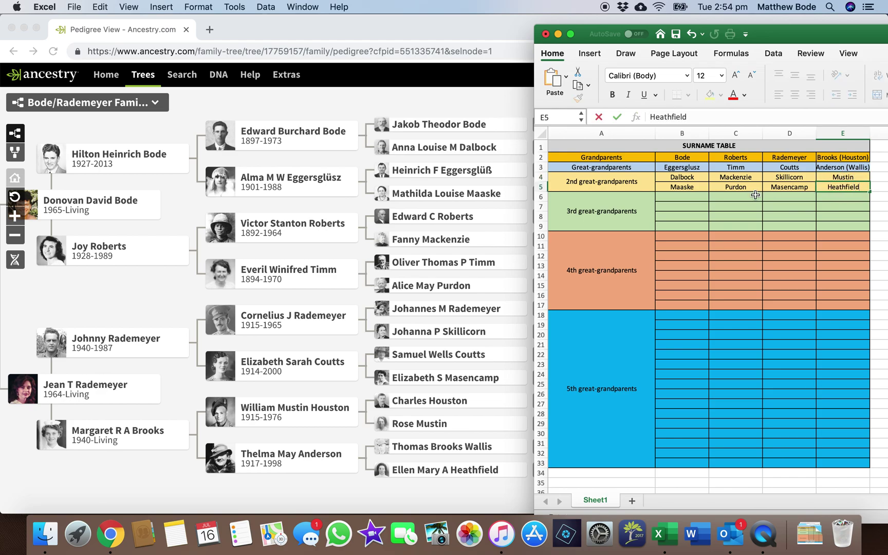
{"action": "left_click", "coordinate": [692, 198]}
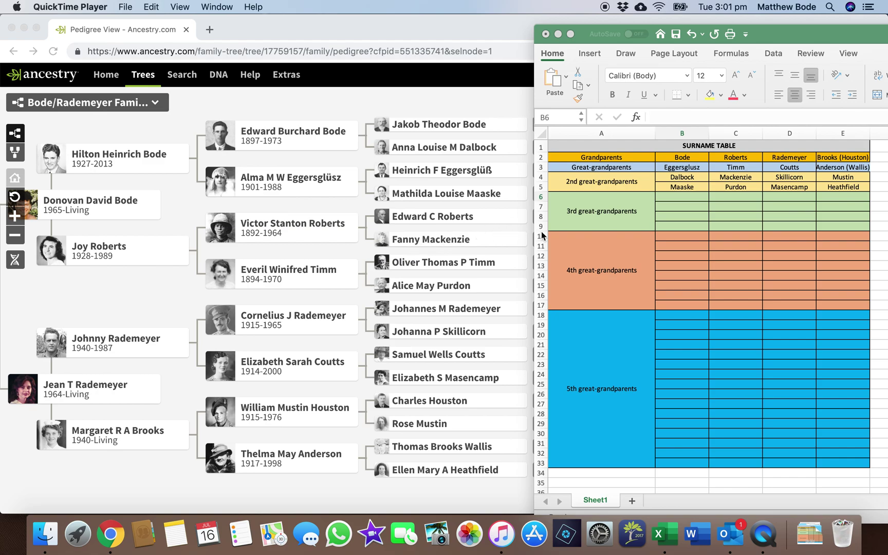
Replace the surname in C4 with the copied England flag emoji, keeping the table's own cell formatting
{"action": "left_click", "coordinate": [731, 178]}
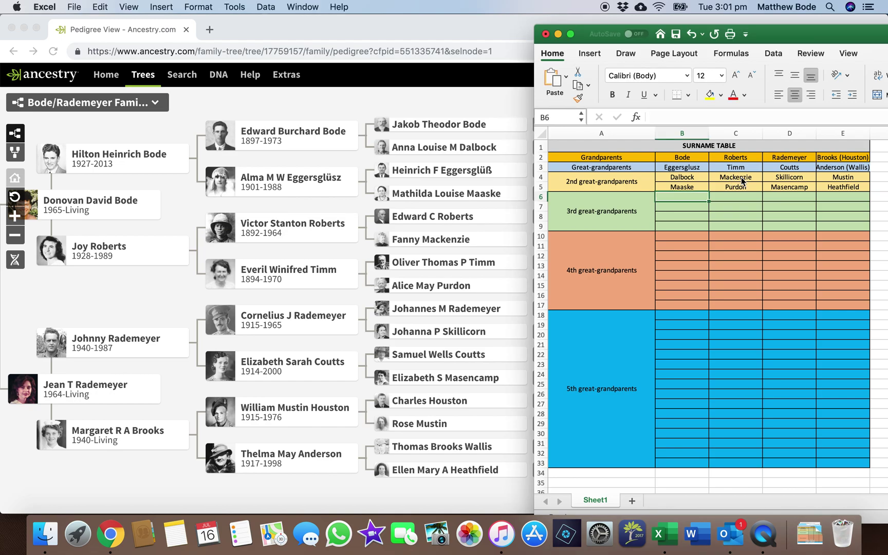
{"action": "left_click", "coordinate": [741, 178]}
{"action": "key", "text": "Delete"}
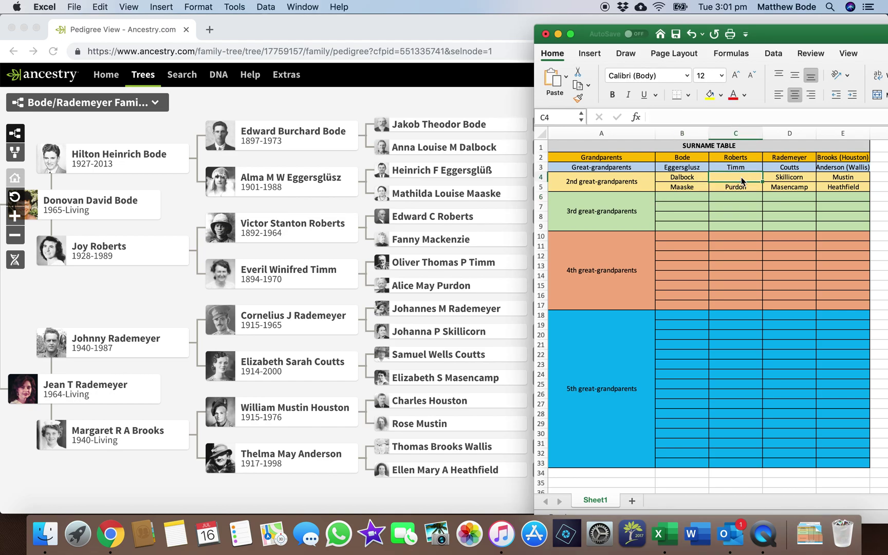
{"action": "right_click", "coordinate": [746, 178]}
{"action": "left_click", "coordinate": [715, 210]}
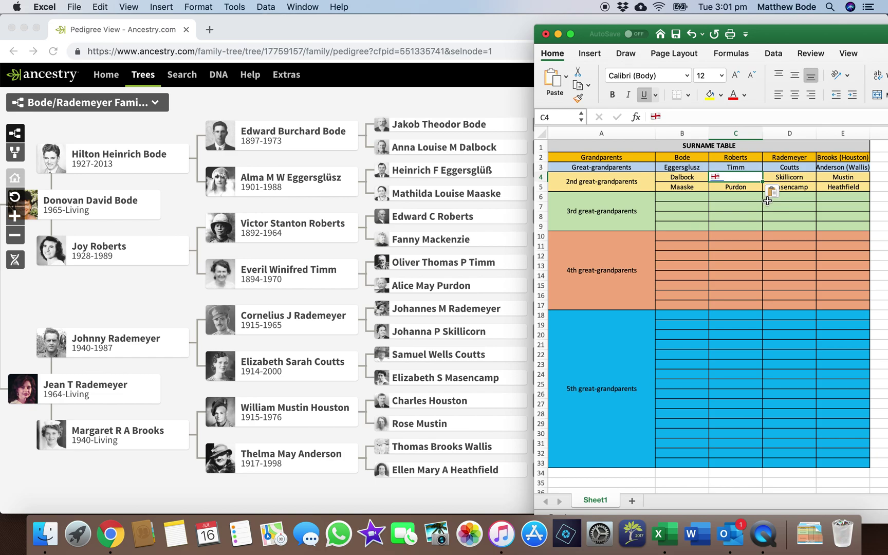
{"action": "left_click", "coordinate": [771, 191]}
{"action": "left_click", "coordinate": [793, 221]}
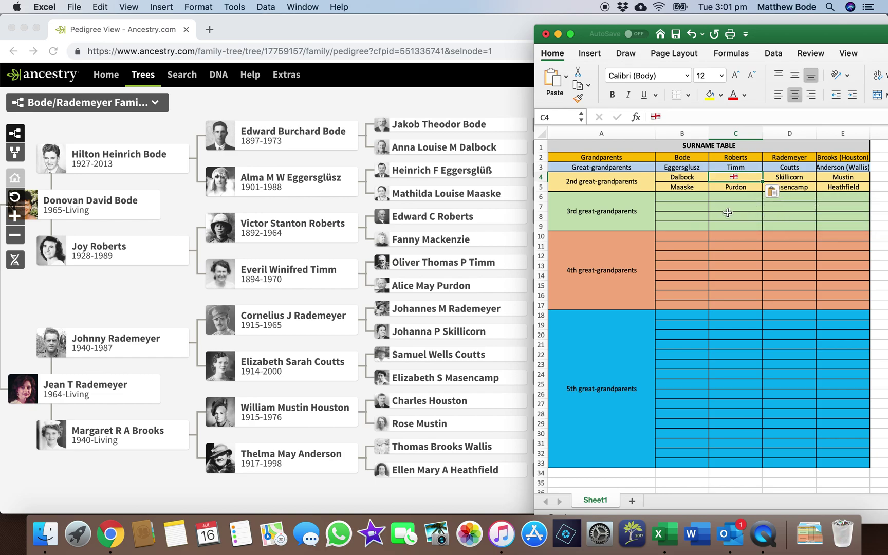
{"action": "left_click", "coordinate": [685, 197]}
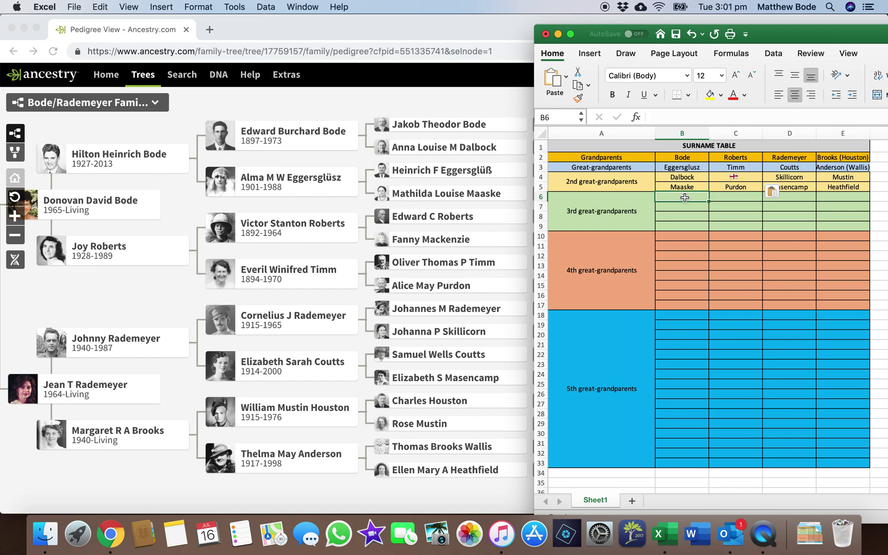